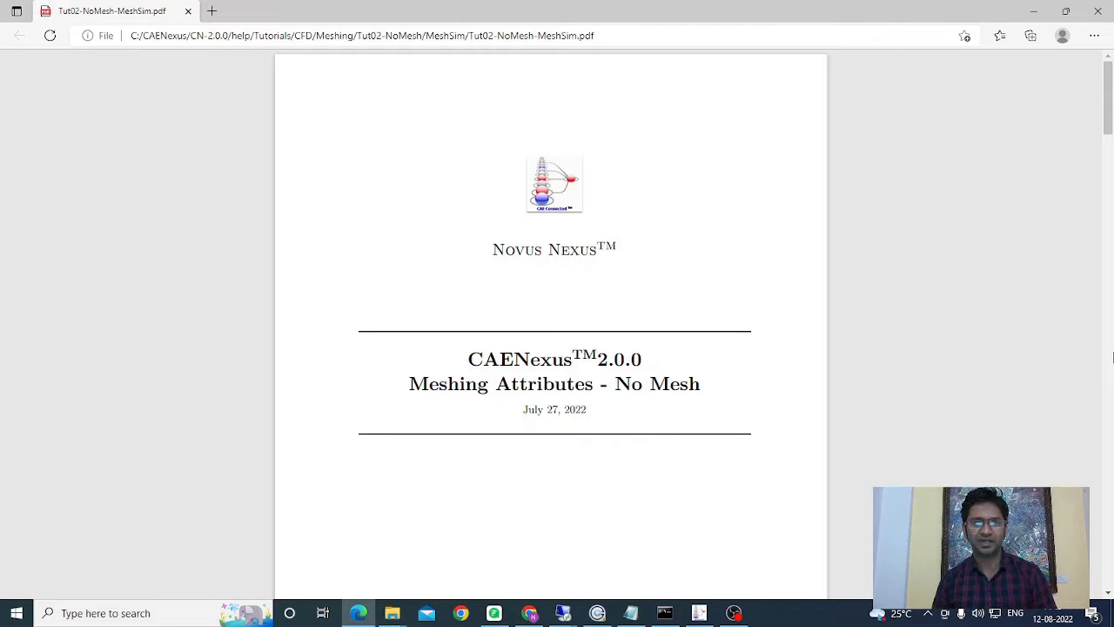
Step: Switch to Creo Parametric and examine the class assignments of INNER_BOX.PRT and OUTER_PART.PRT in the BASICSIZING assembly
{"action": "key", "text": "alt+Tab"}
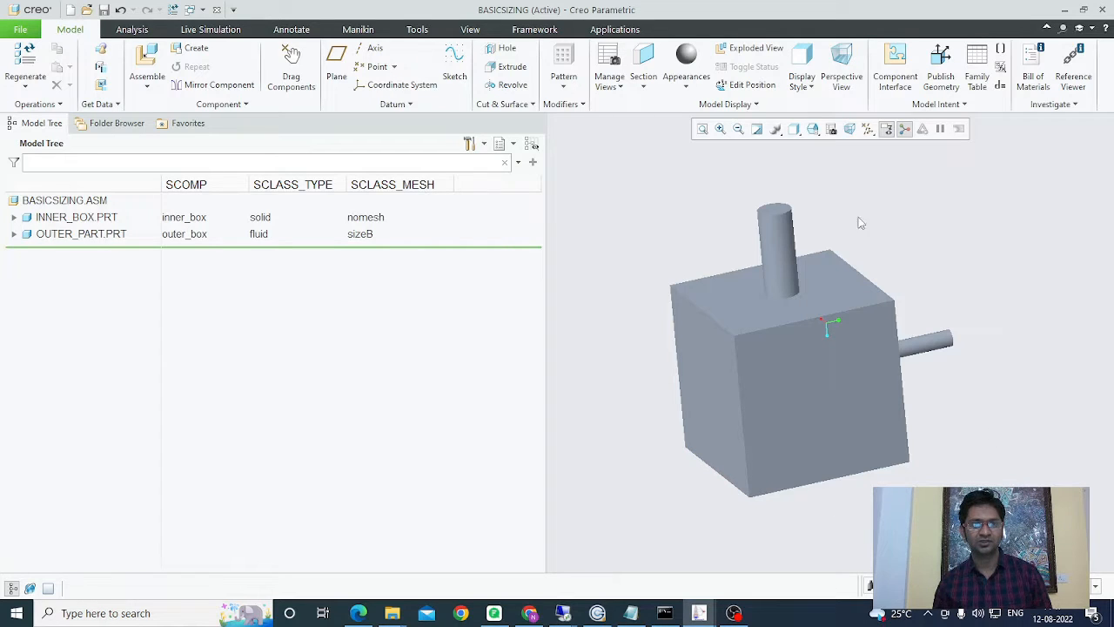
{"action": "left_click", "coordinate": [91, 219]}
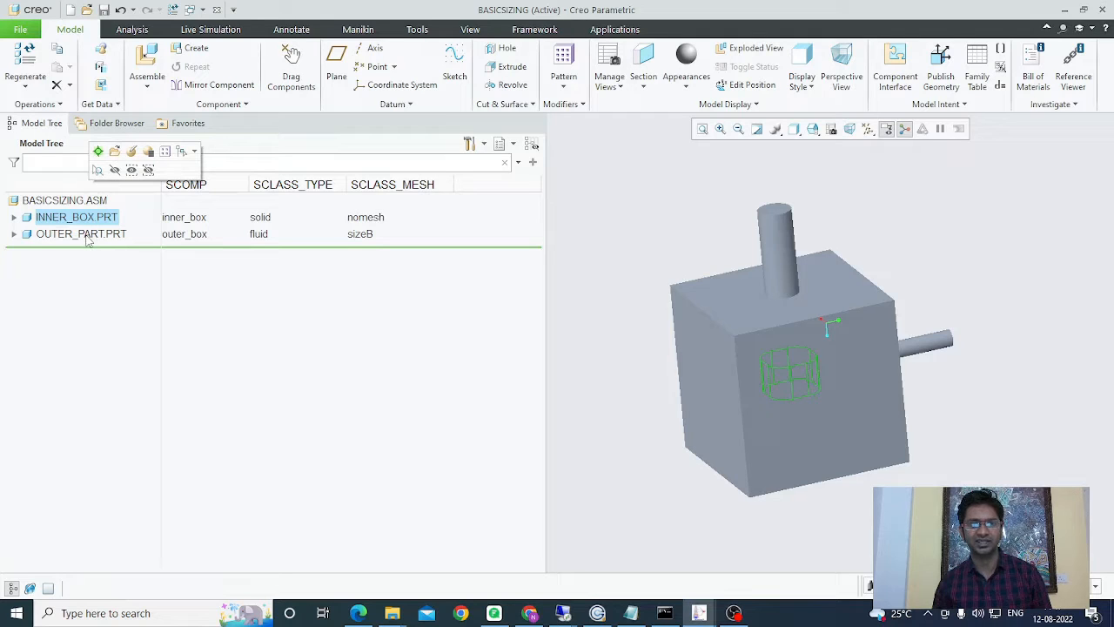
{"action": "left_click", "coordinate": [88, 235]}
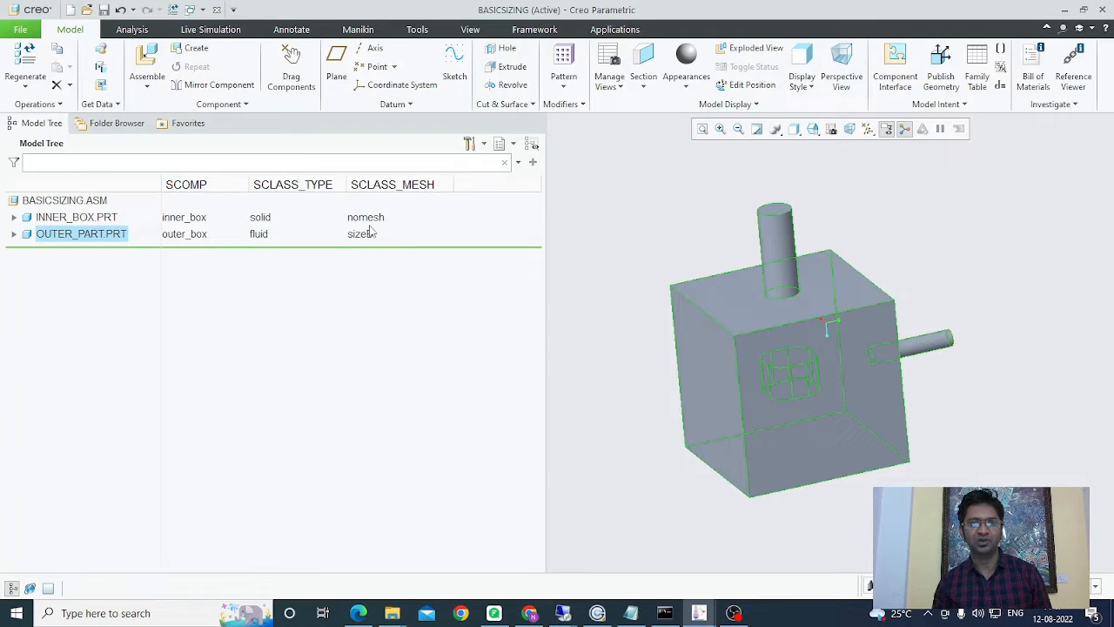
{"action": "left_click", "coordinate": [92, 220]}
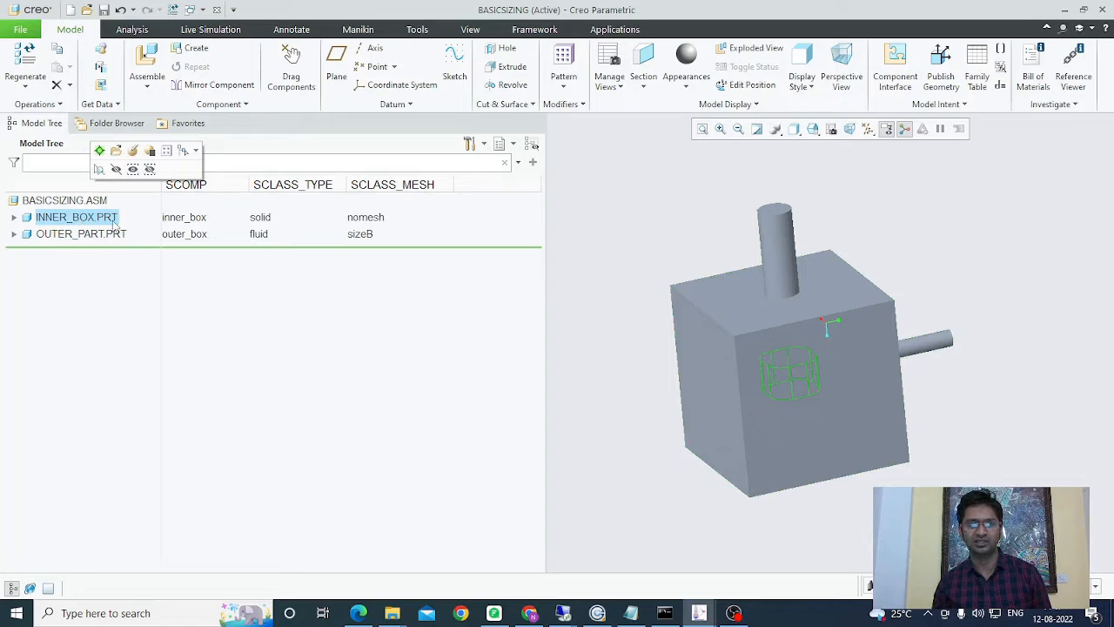
Step: Hide OUTER_PART.PRT temporarily to inspect the inner box and its mesh class, and show the outer part again
{"action": "left_click", "coordinate": [90, 235]}
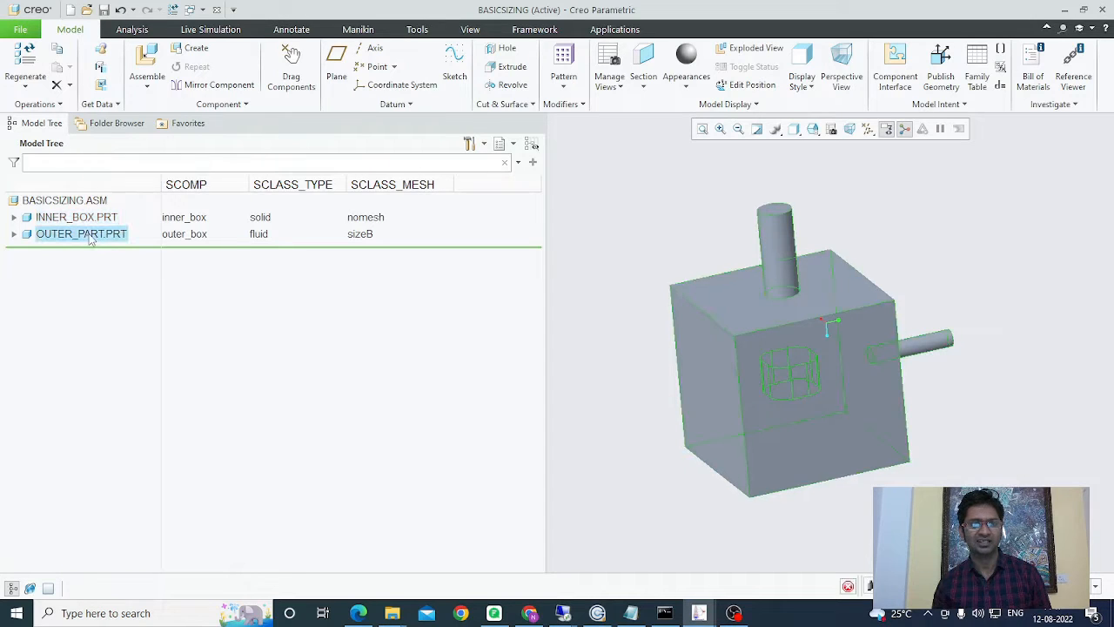
{"action": "left_click", "coordinate": [115, 186]}
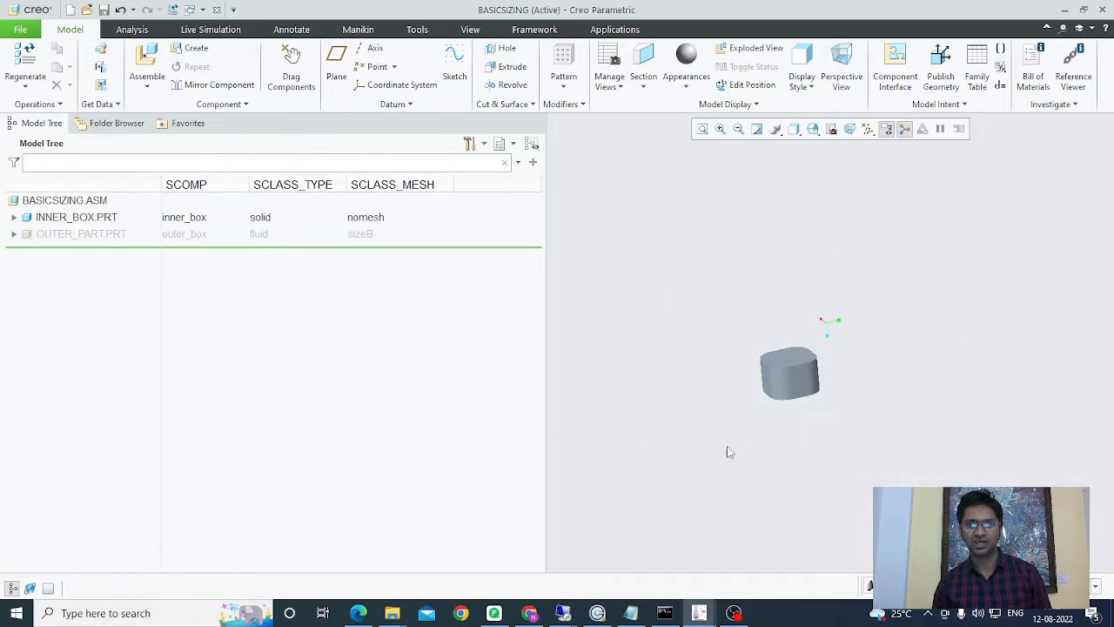
{"action": "left_click", "coordinate": [75, 219]}
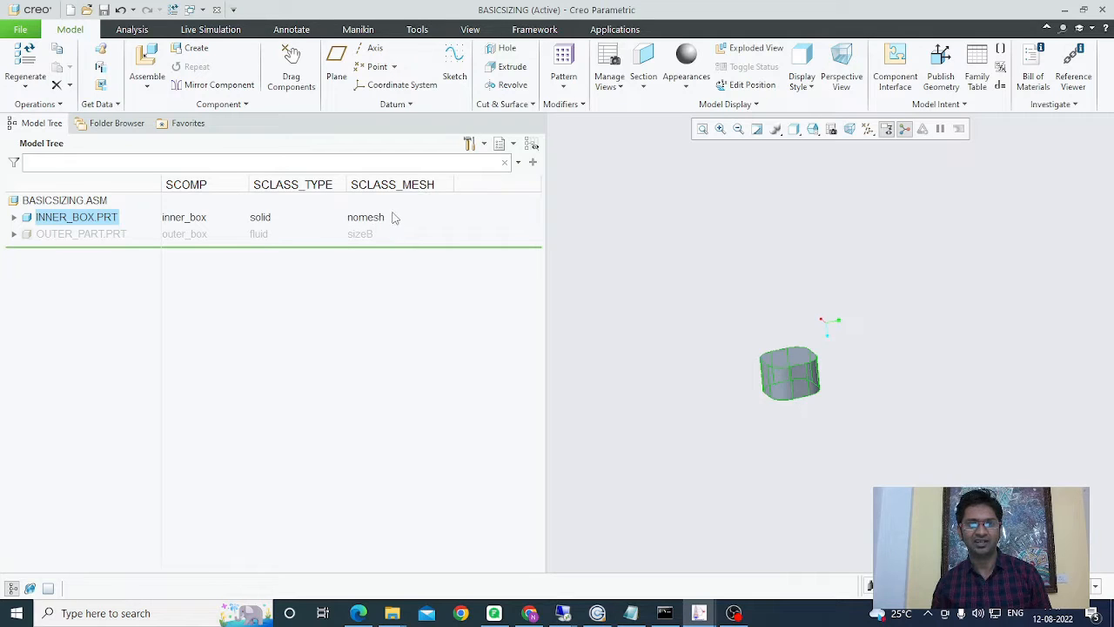
{"action": "left_click", "coordinate": [109, 233]}
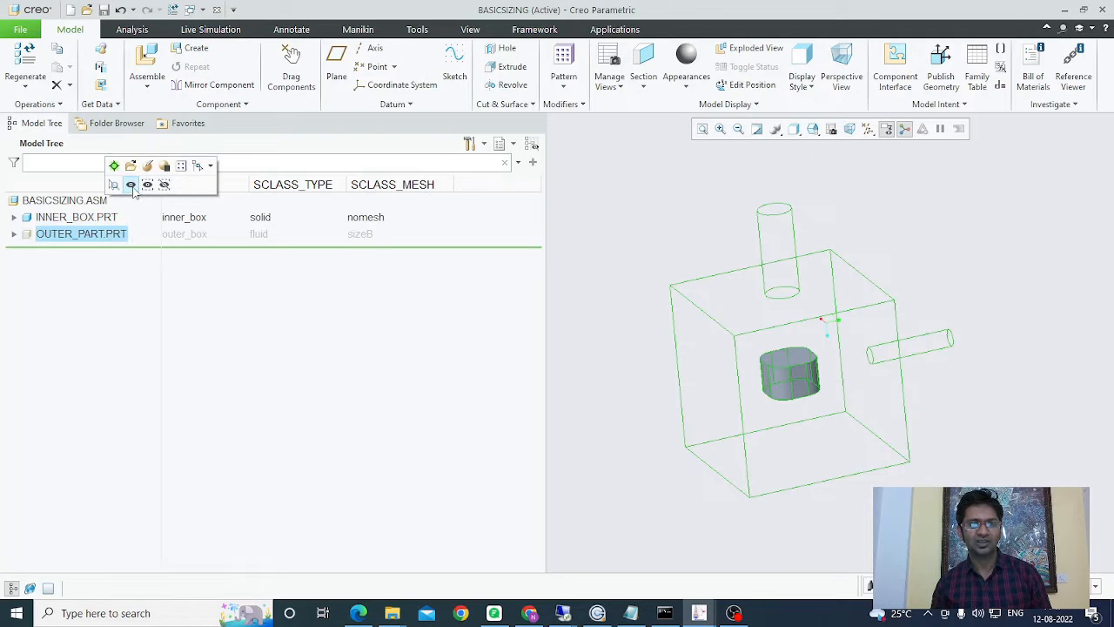
{"action": "left_click", "coordinate": [131, 185]}
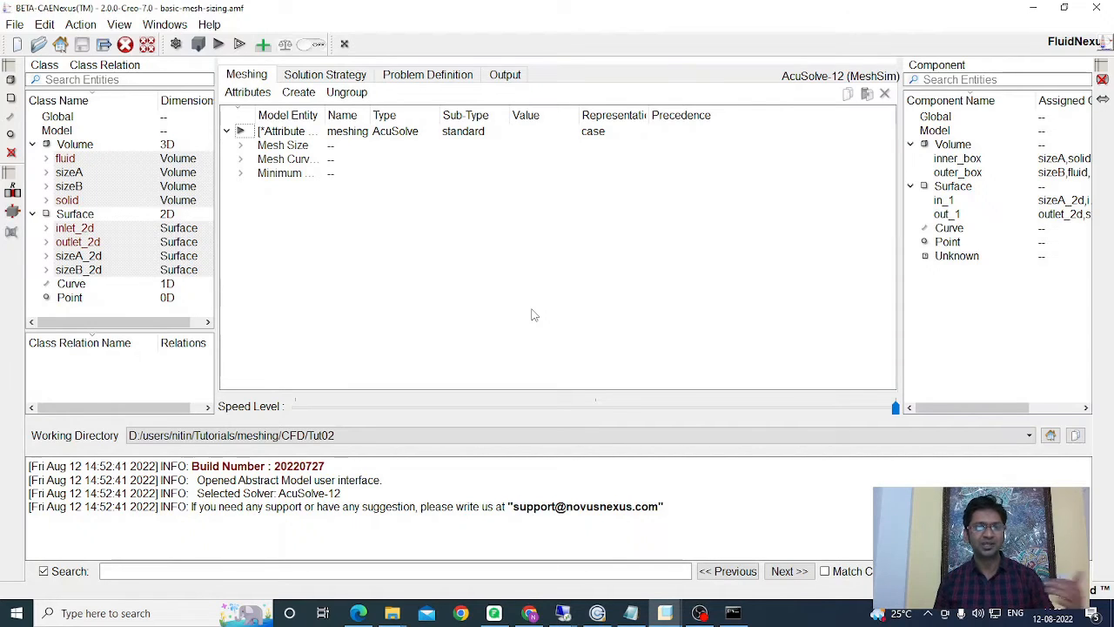
Step: In CAENexus, import the assembly basicsizing.asm.7 from the Creo subfolder of the Tut02 working directory
{"action": "left_click", "coordinate": [198, 45]}
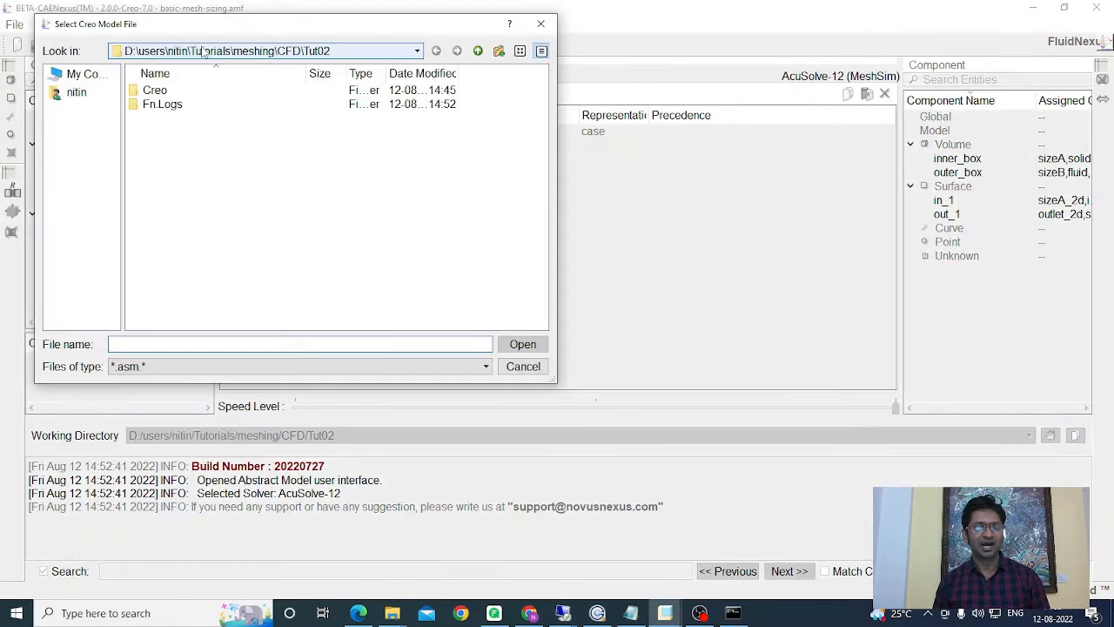
{"action": "double_click", "coordinate": [197, 90]}
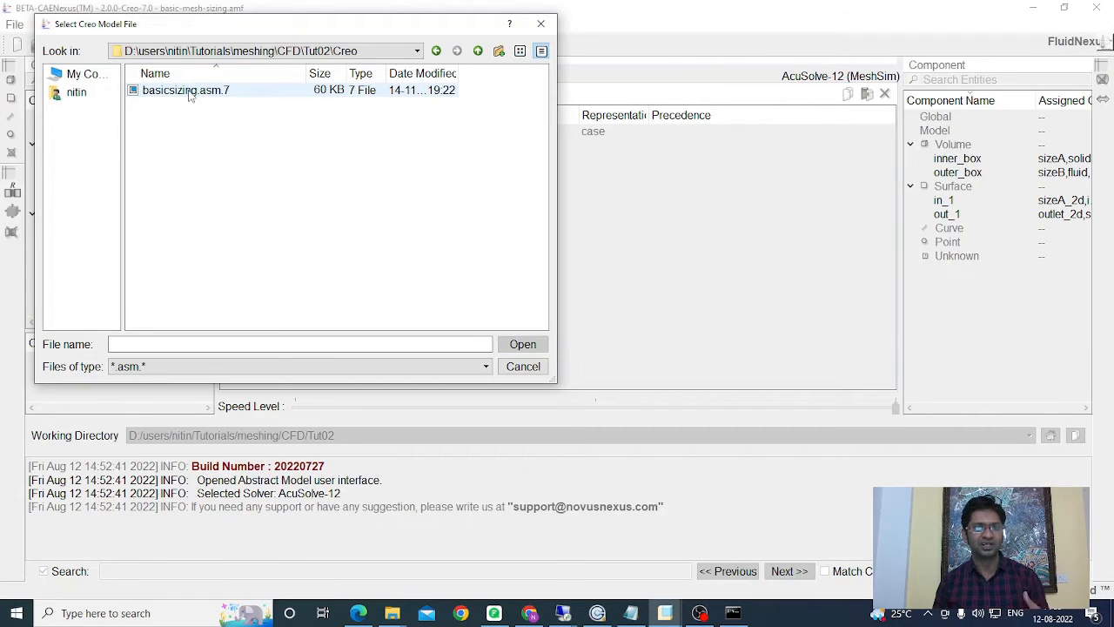
{"action": "left_click", "coordinate": [189, 93]}
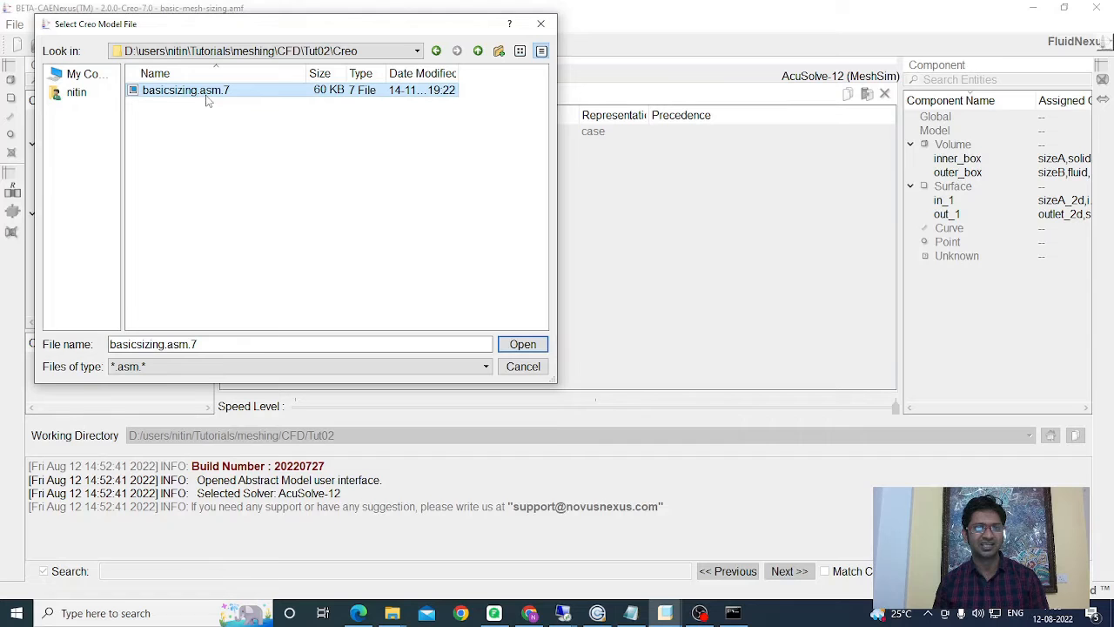
{"action": "left_click", "coordinate": [522, 345]}
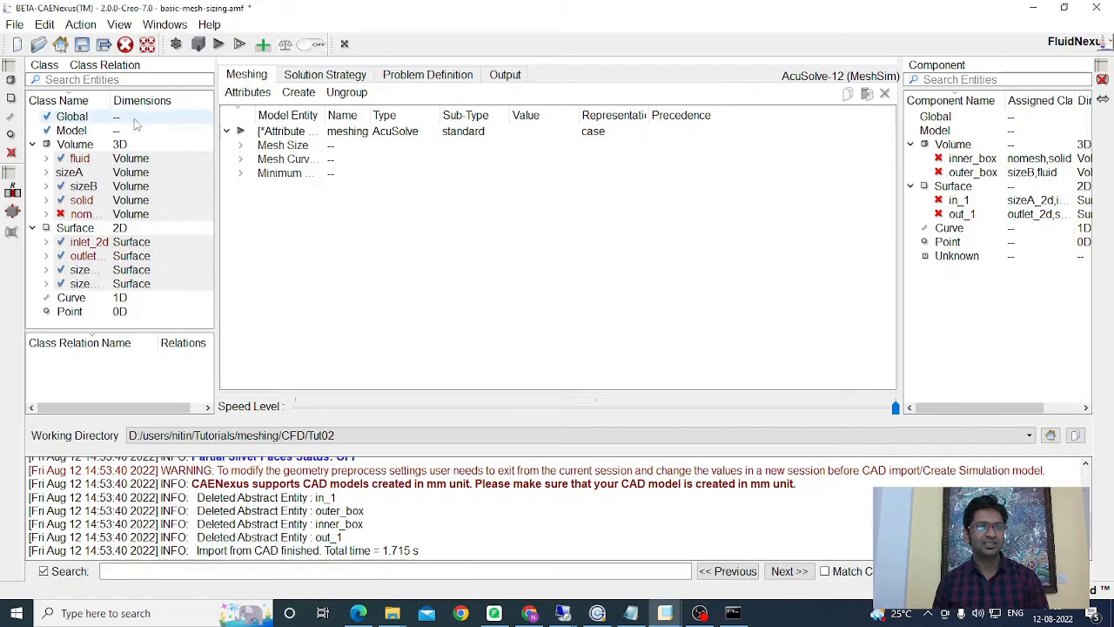
Step: Enlarge the class list to inspect the nomesh volume class, and save the release-version AMF in the beta version
{"action": "left_click_drag", "start_coordinate": [111, 100], "coordinate": [139, 100]}
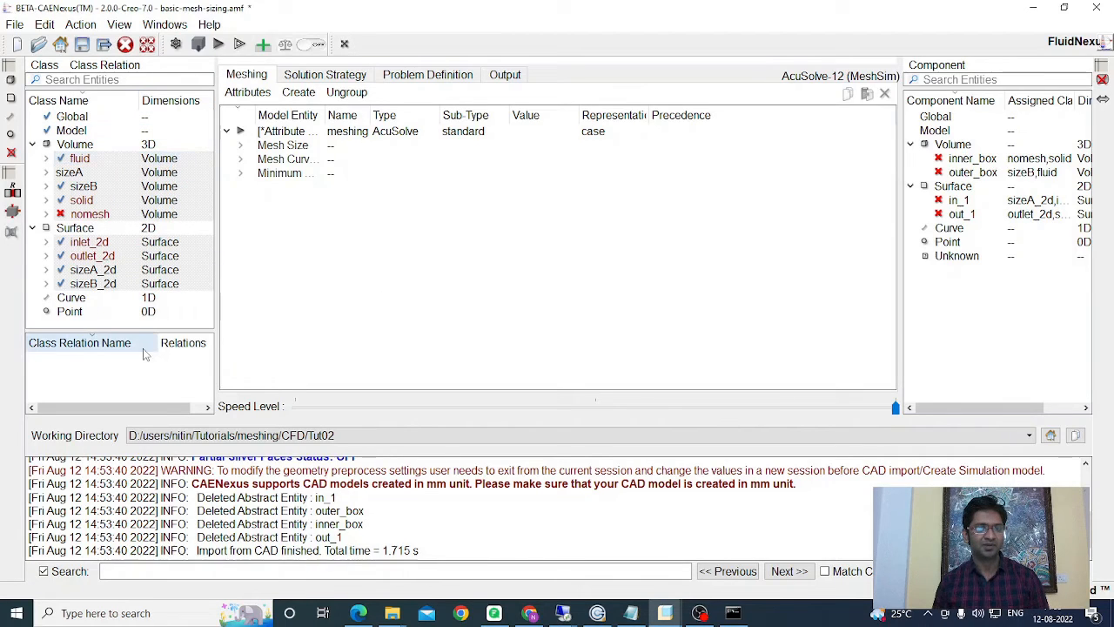
{"action": "left_click_drag", "start_coordinate": [150, 335], "coordinate": [150, 371]}
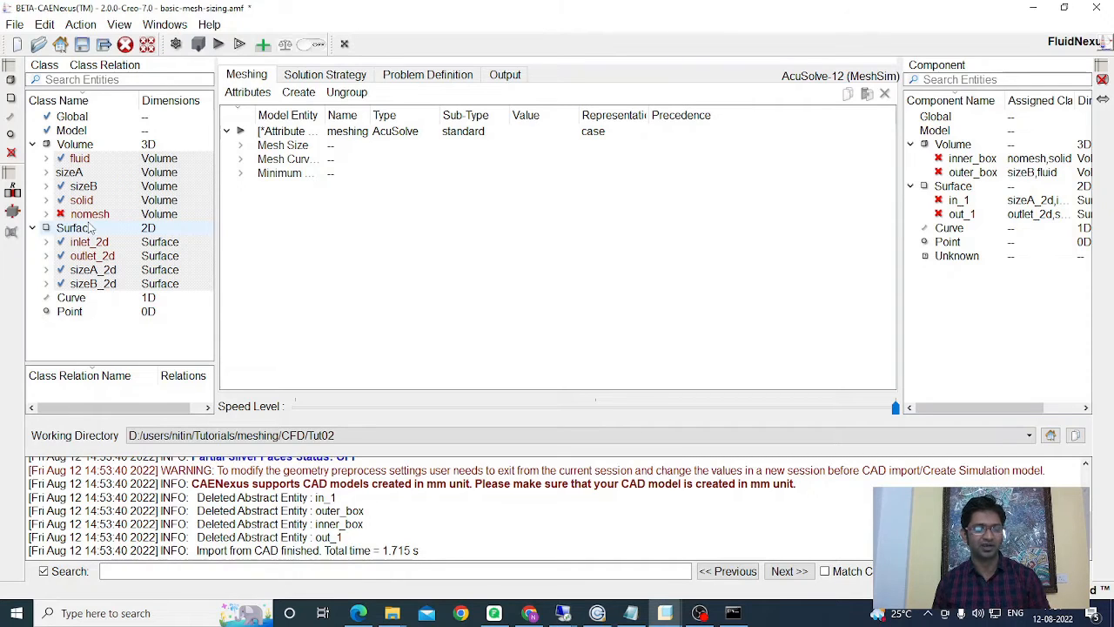
{"action": "left_click", "coordinate": [91, 215]}
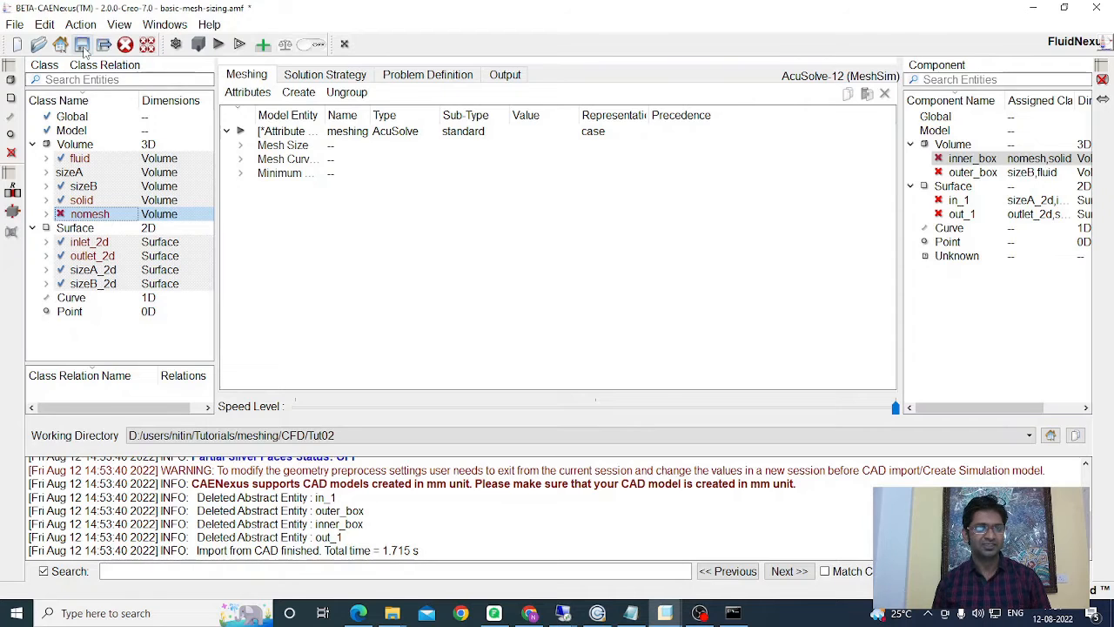
{"action": "left_click", "coordinate": [82, 48]}
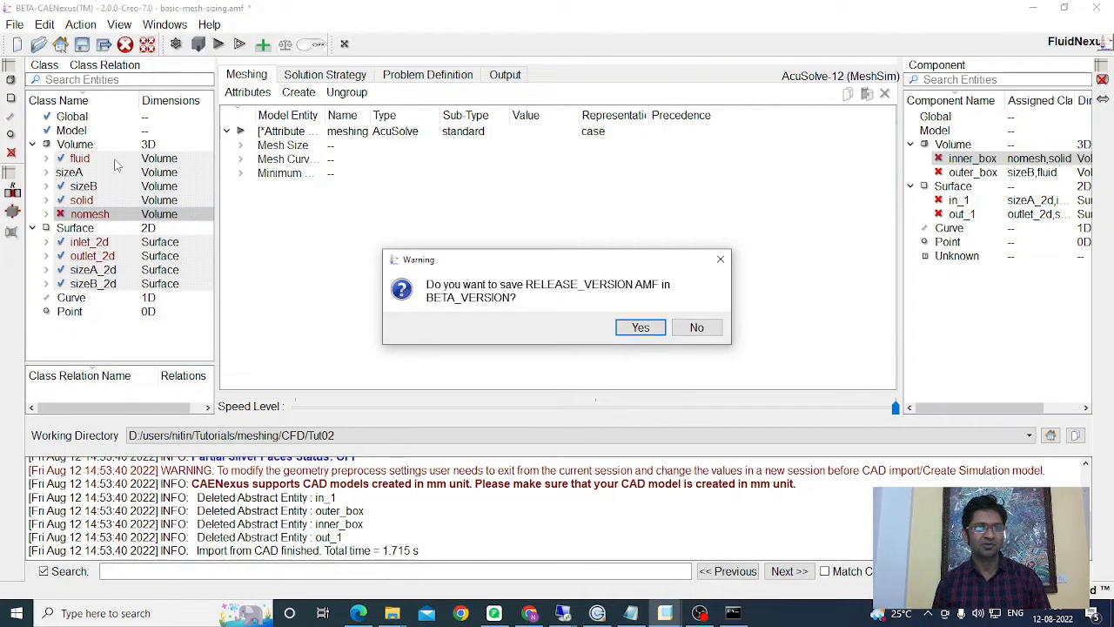
{"action": "left_click", "coordinate": [640, 327]}
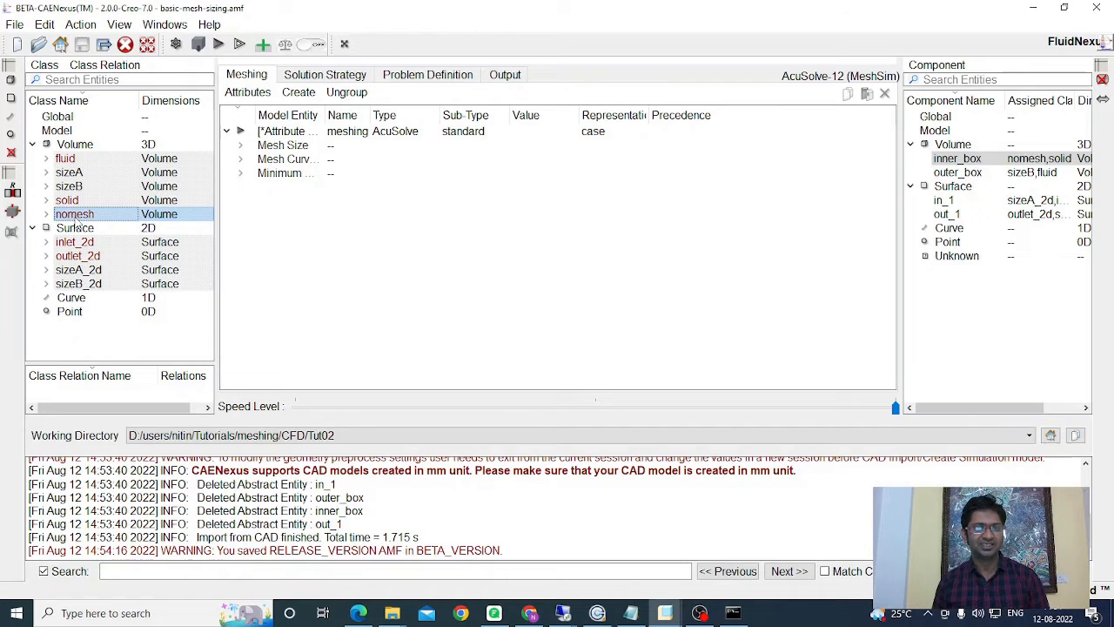
Step: Create a No Mesh attribute of type Closure on the nomesh volume class and widen the attribute name column
{"action": "left_click", "coordinate": [298, 93]}
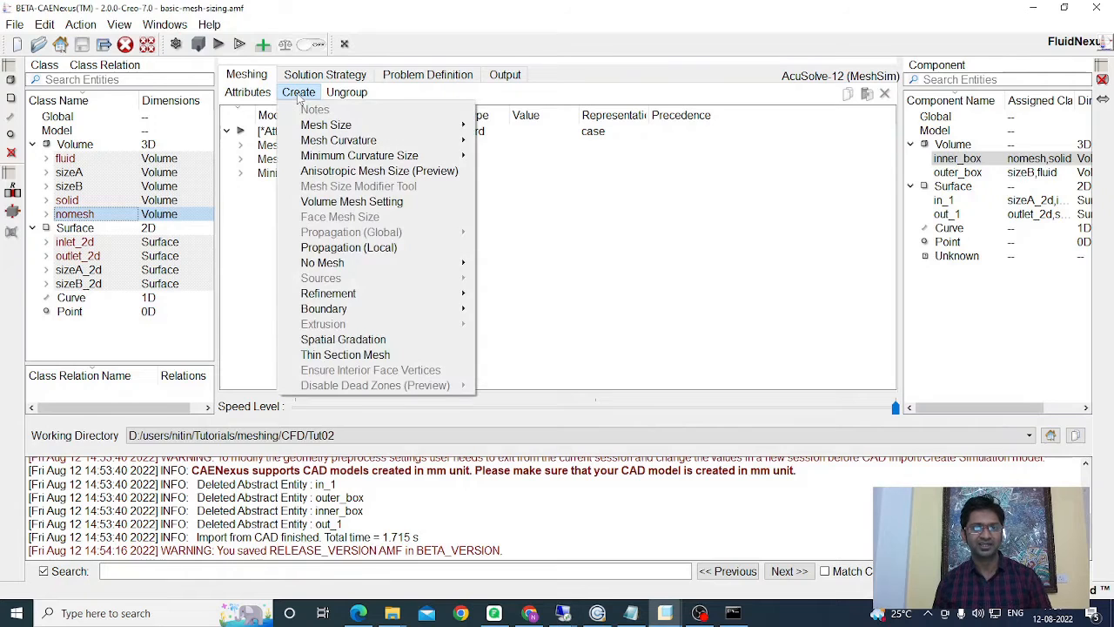
{"action": "mouse_move", "coordinate": [329, 266]}
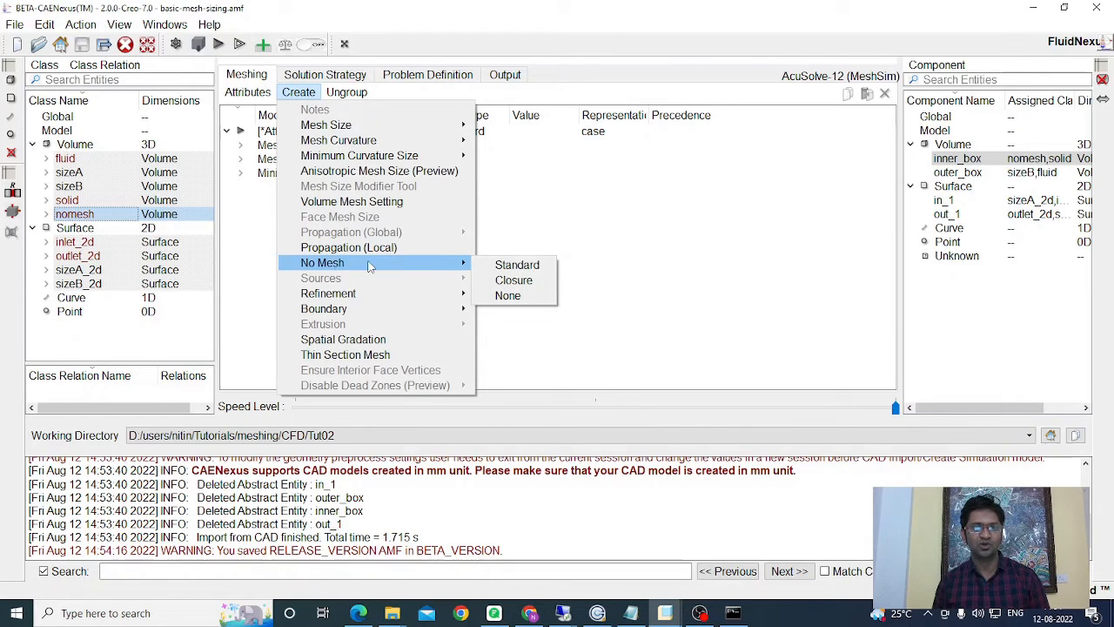
{"action": "left_click", "coordinate": [515, 280]}
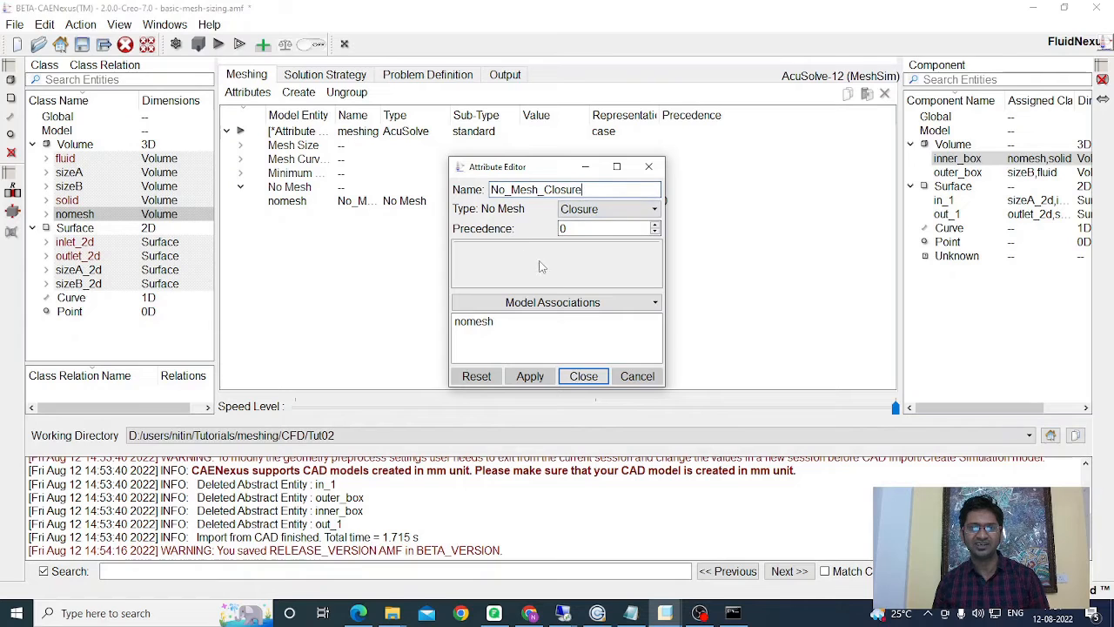
{"action": "left_click", "coordinate": [583, 376]}
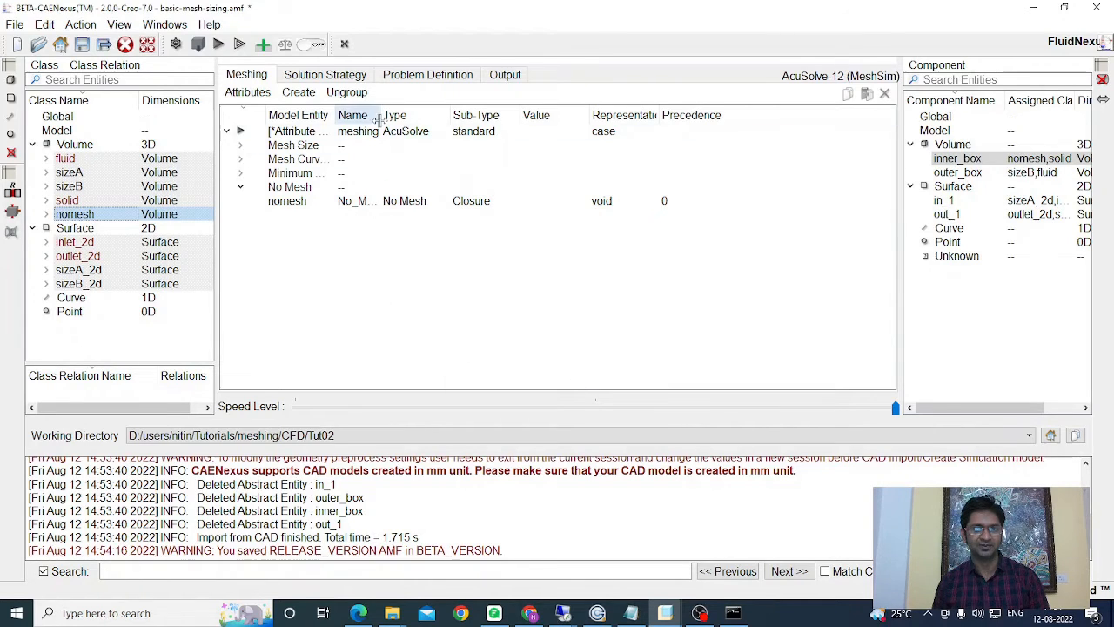
{"action": "left_click_drag", "start_coordinate": [380, 115], "coordinate": [475, 114]}
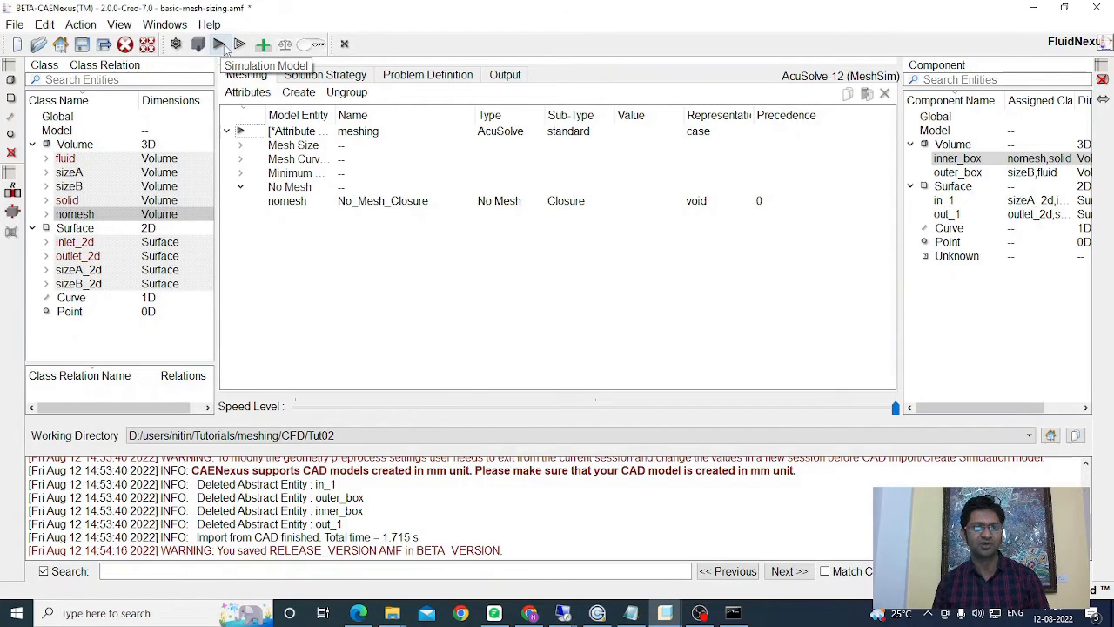
Step: Create the simulation model and maximize its window to view the geometry at an angle
{"action": "left_click", "coordinate": [221, 45]}
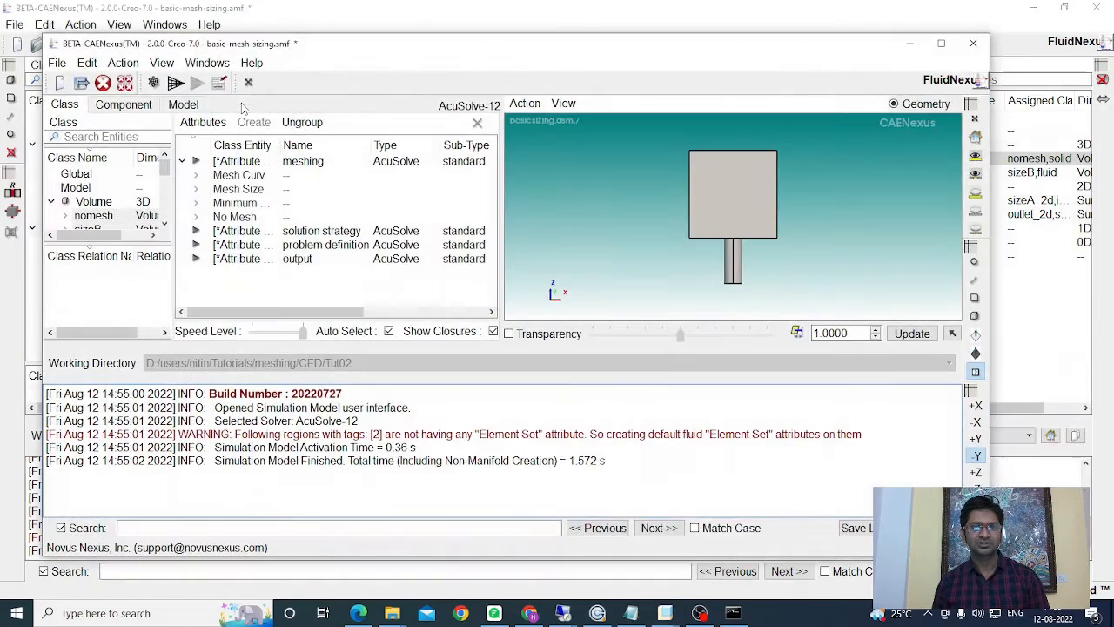
{"action": "left_click", "coordinate": [942, 45]}
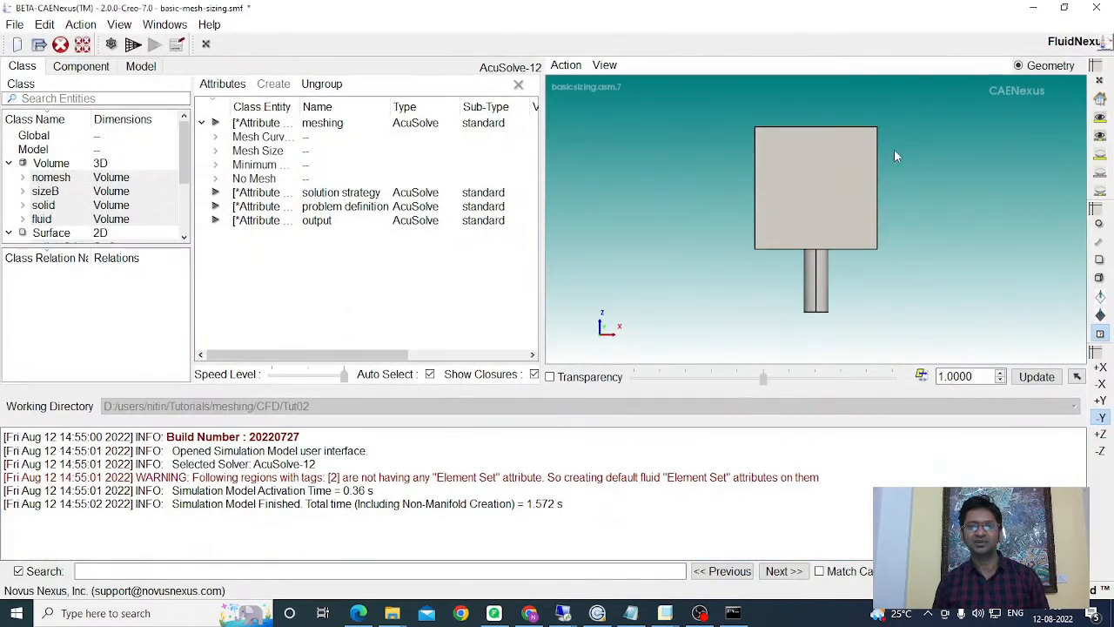
{"action": "middle_click_drag", "start_coordinate": [894, 149], "coordinate": [746, 288]}
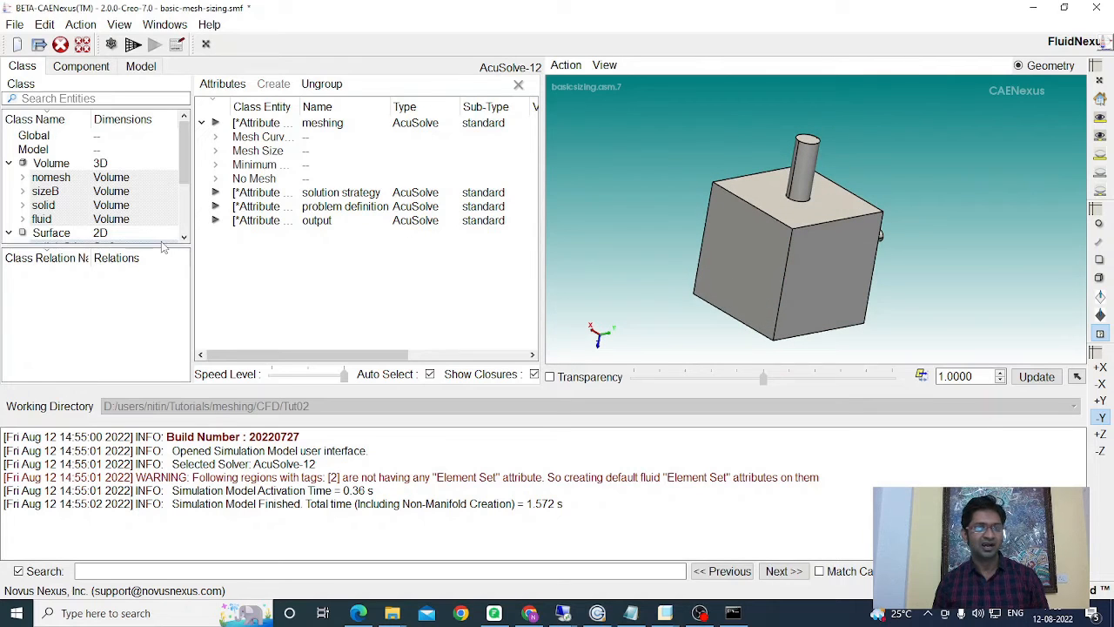
Step: Expand the nomesh volume class and make the geometry transparent to inspect the inner box inside the outer box
{"action": "double_click", "coordinate": [50, 177]}
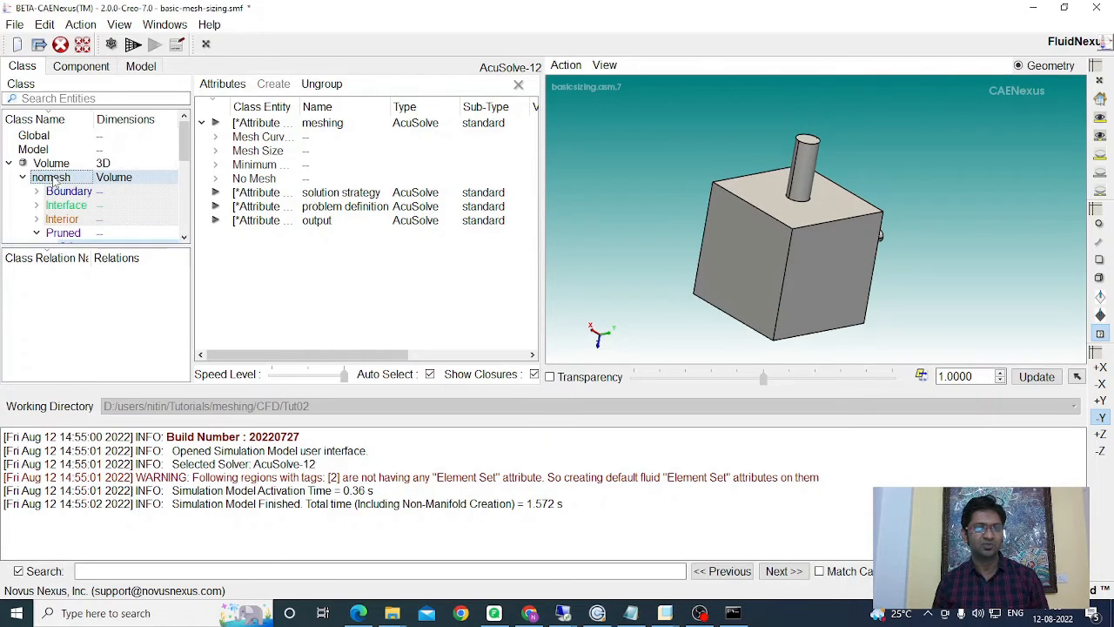
{"action": "left_click", "coordinate": [549, 376]}
{"action": "middle_click_drag", "start_coordinate": [623, 329], "coordinate": [779, 280]}
{"action": "scroll", "coordinate": [785, 264], "scroll_direction": "up", "scroll_amount": 5}
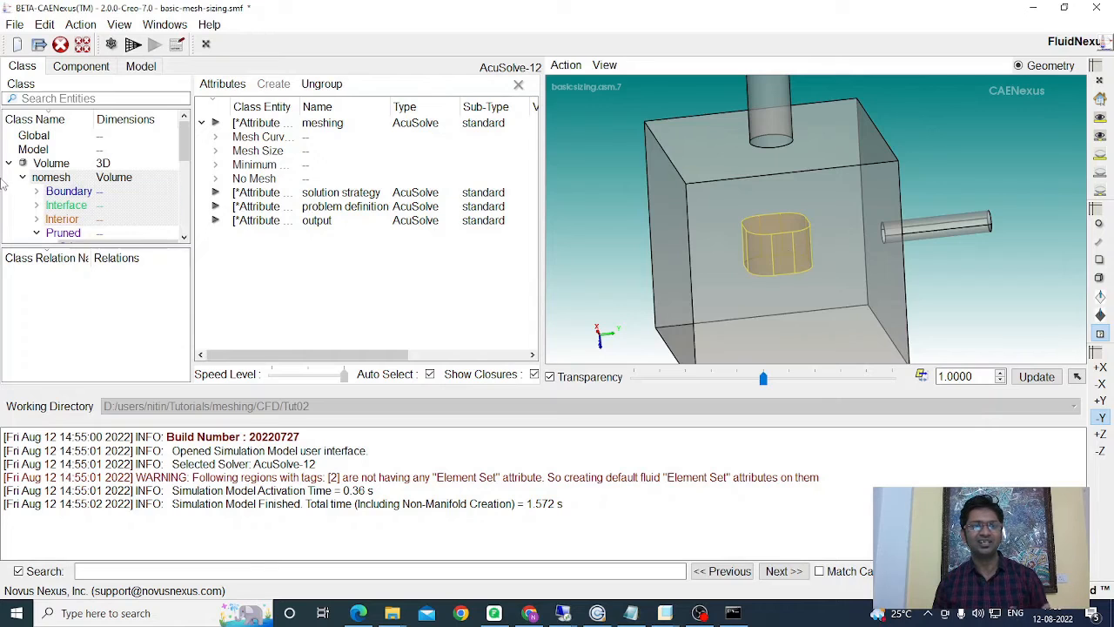
{"action": "left_click", "coordinate": [33, 178]}
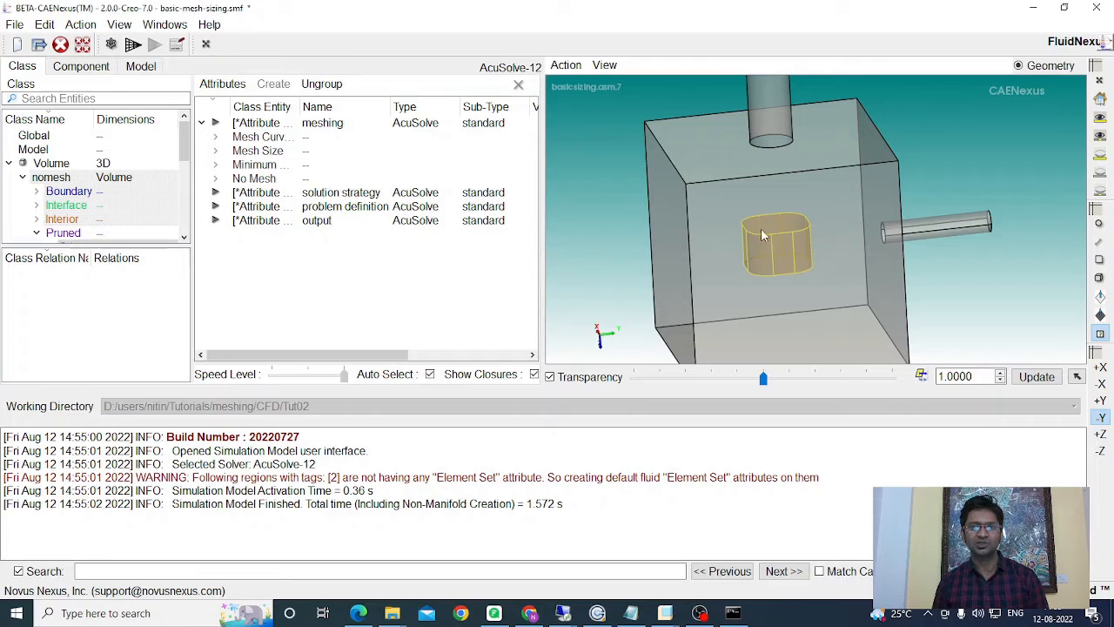
Step: Generate the mesh for the simulation model and turn off transparency to view the whole meshed assembly
{"action": "left_click", "coordinate": [134, 50]}
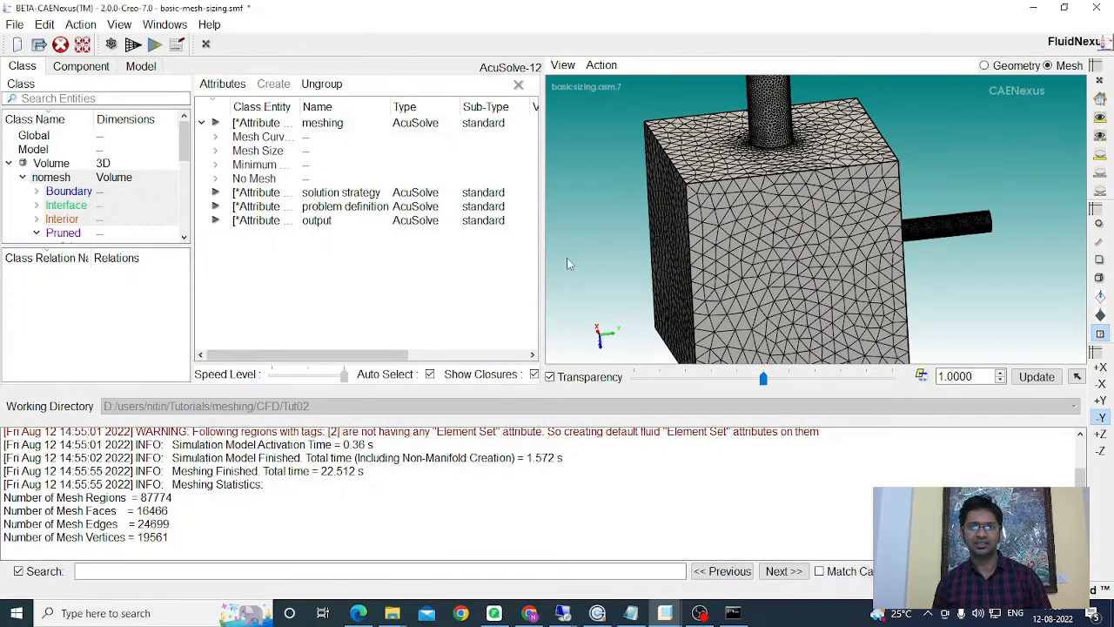
{"action": "scroll", "coordinate": [624, 262], "scroll_direction": "down", "scroll_amount": 2}
{"action": "mouse_move", "coordinate": [629, 270]}
{"action": "middle_mouse_down"}
{"action": "mouse_move", "coordinate": [647, 283]}
{"action": "mouse_move", "coordinate": [638, 289]}
{"action": "middle_mouse_up"}
{"action": "left_click", "coordinate": [550, 376]}
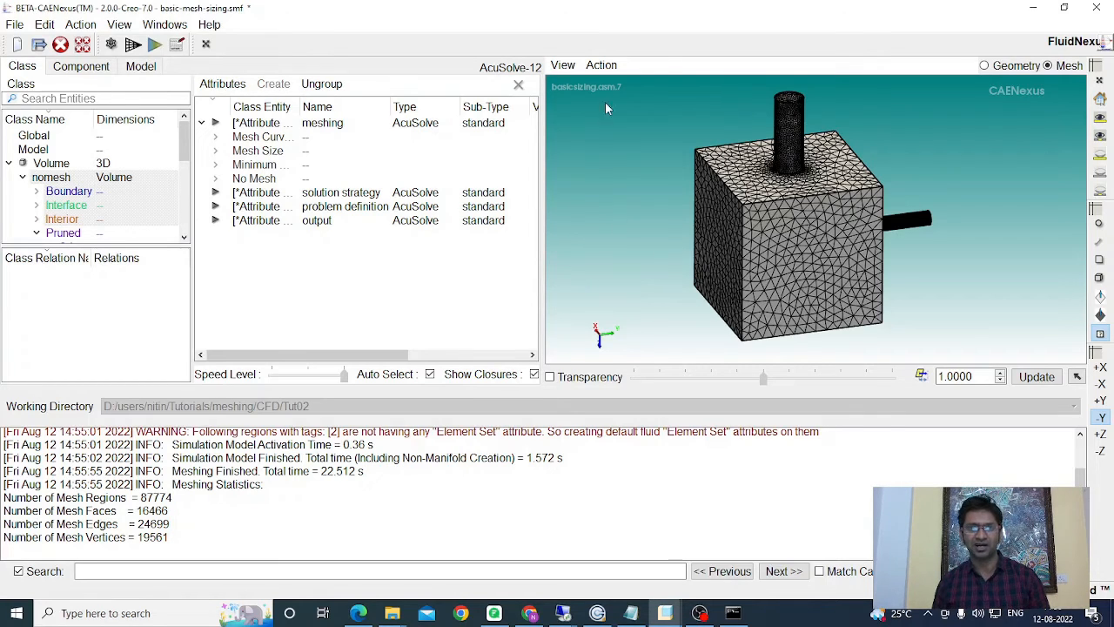
Step: Section the mesh with the X clip plane at its preset location, keeping the Clip Plane Editor clear of the model
{"action": "left_click", "coordinate": [602, 67]}
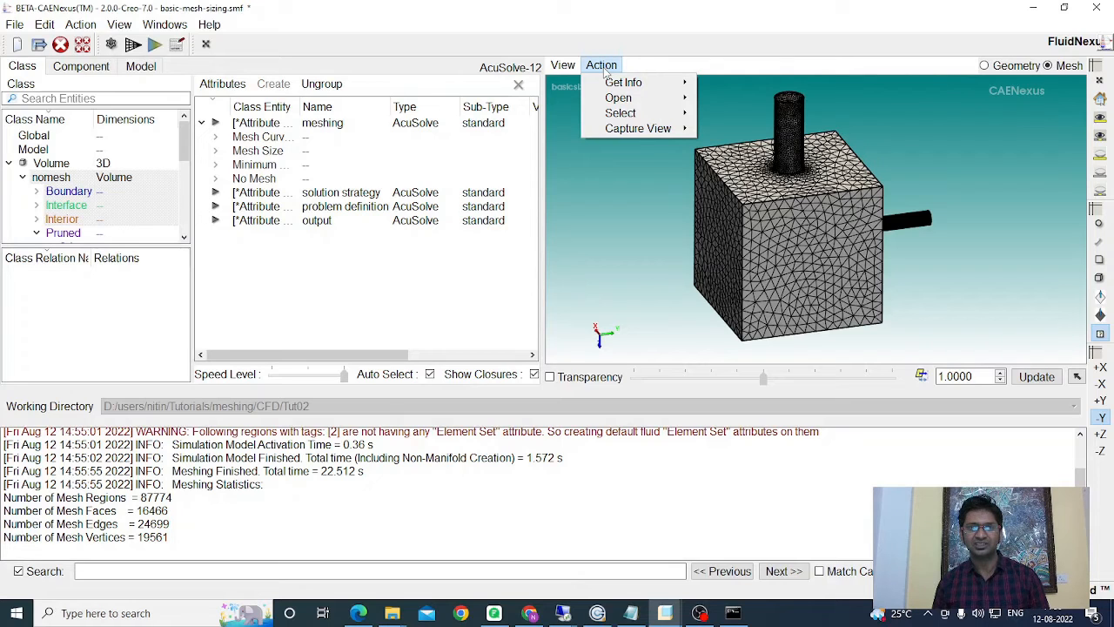
{"action": "mouse_move", "coordinate": [616, 99]}
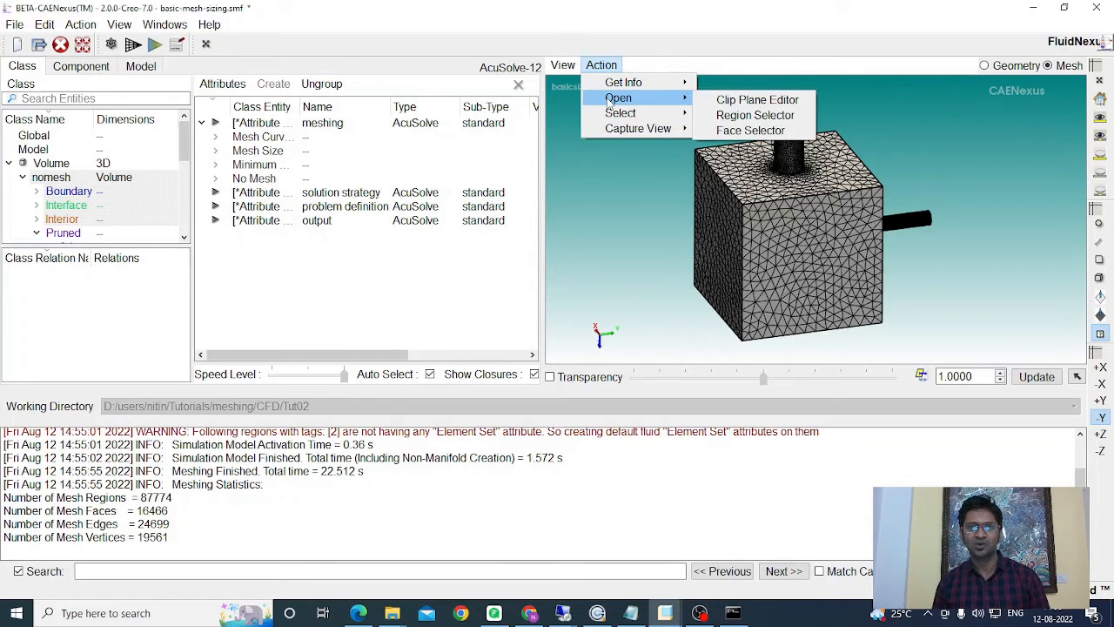
{"action": "left_click", "coordinate": [733, 100]}
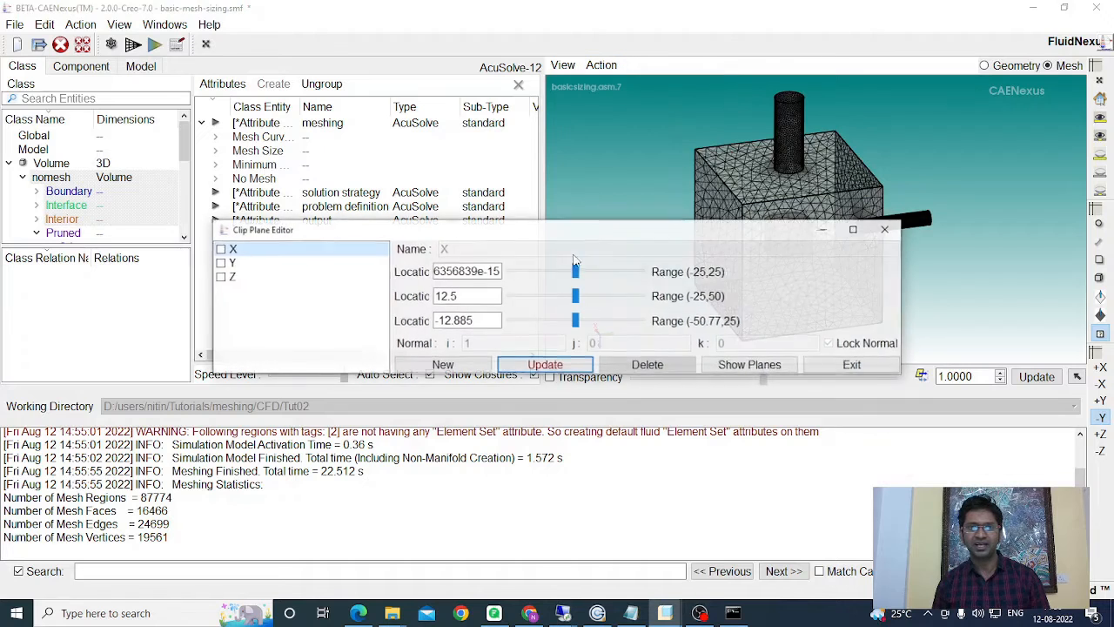
{"action": "left_click_drag", "start_coordinate": [575, 185], "coordinate": [594, 411]}
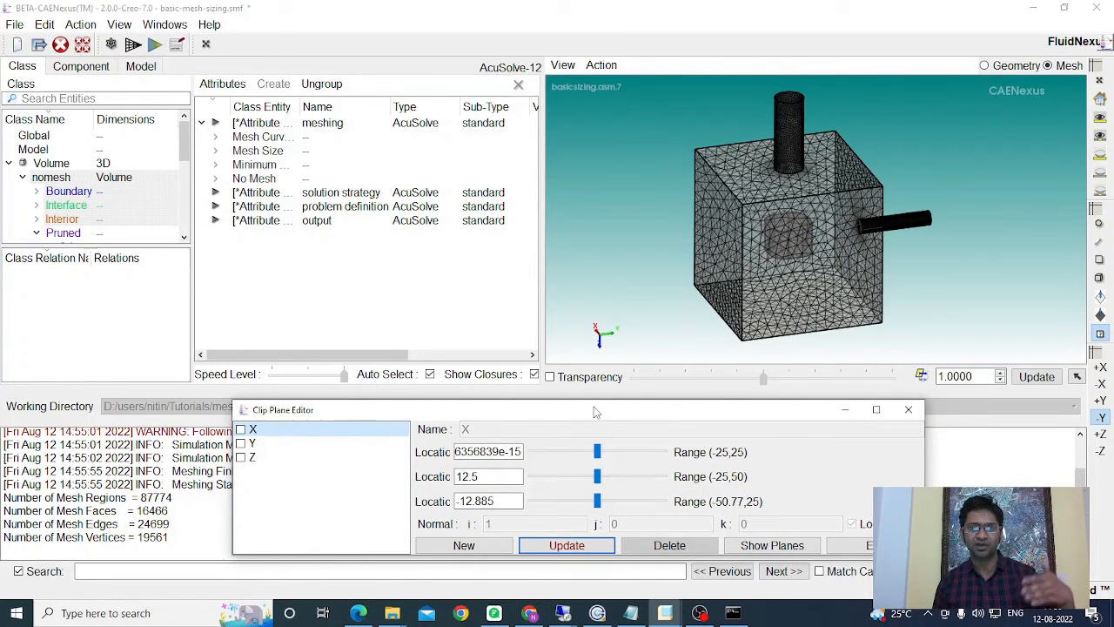
{"action": "left_click", "coordinate": [241, 430]}
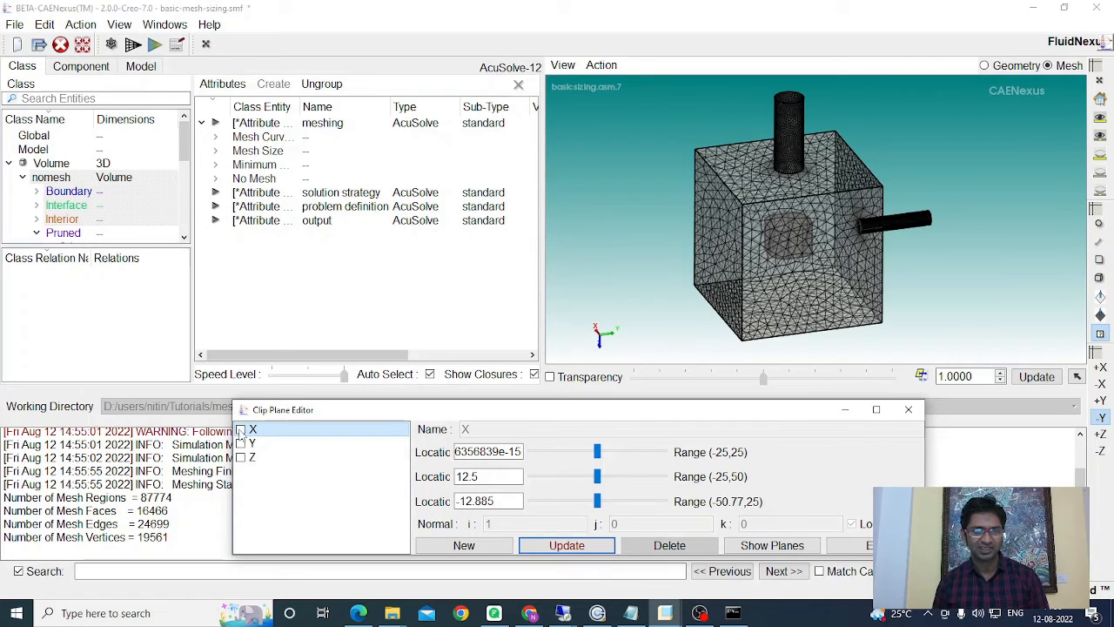
{"action": "left_click", "coordinate": [567, 546]}
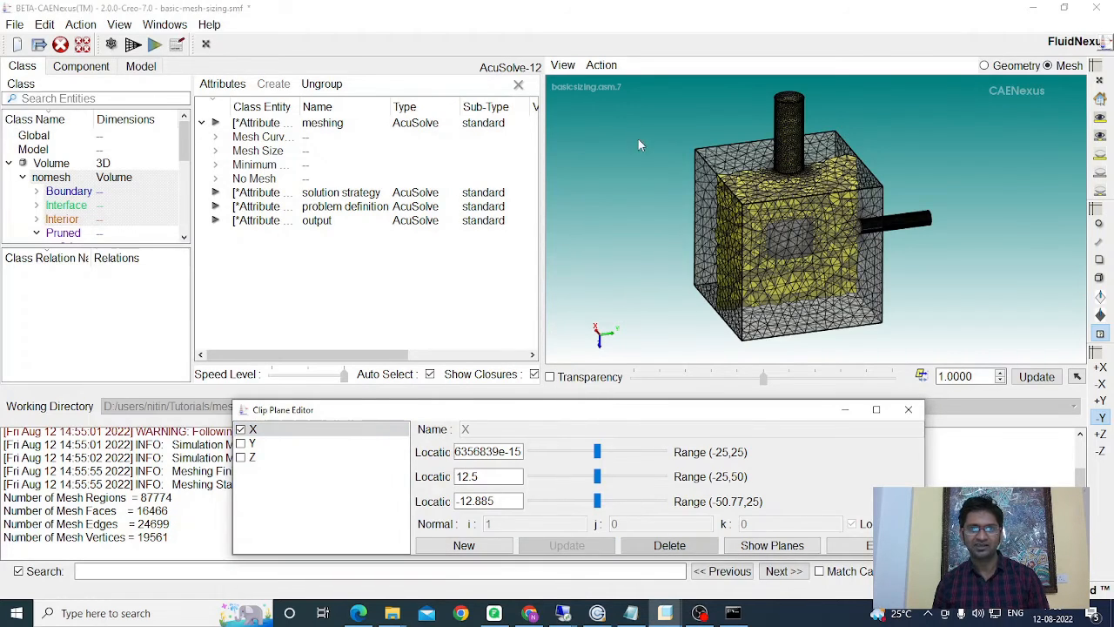
Step: Hide everything except the clipped mesh section and inspect the elements around the inner box up close
{"action": "left_click", "coordinate": [563, 67]}
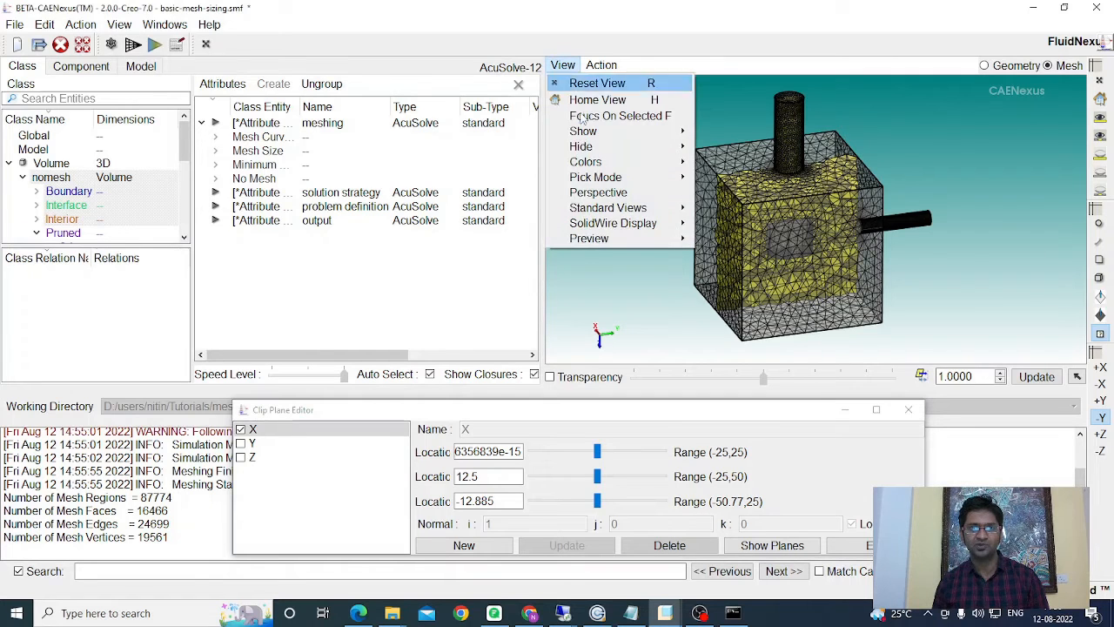
{"action": "mouse_move", "coordinate": [584, 150]}
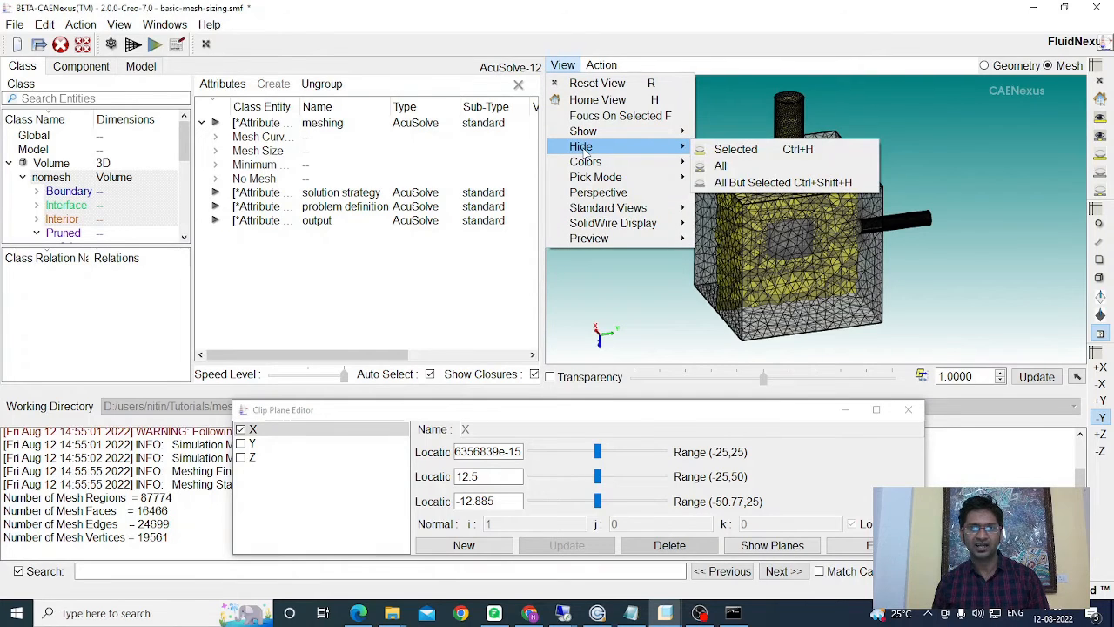
{"action": "left_click", "coordinate": [755, 186]}
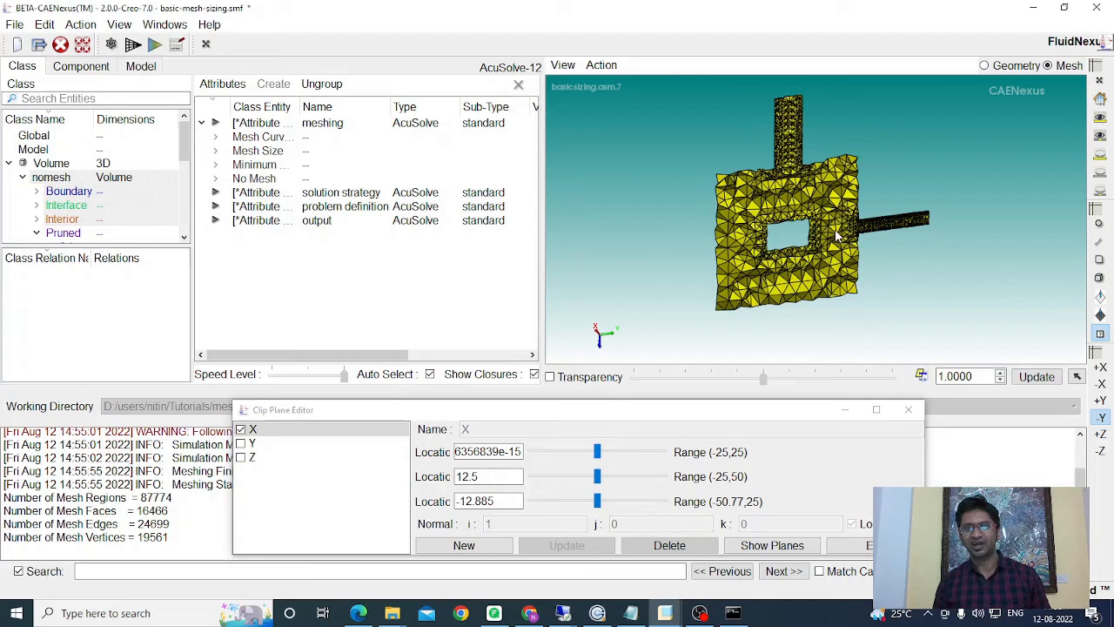
{"action": "scroll", "coordinate": [832, 196], "scroll_direction": "up", "scroll_amount": 2}
{"action": "mouse_move", "coordinate": [875, 248]}
{"action": "middle_mouse_down"}
{"action": "mouse_move", "coordinate": [876, 236]}
{"action": "mouse_move", "coordinate": [857, 252]}
{"action": "middle_mouse_up"}
{"action": "scroll", "coordinate": [799, 254], "scroll_direction": "up", "scroll_amount": 2}
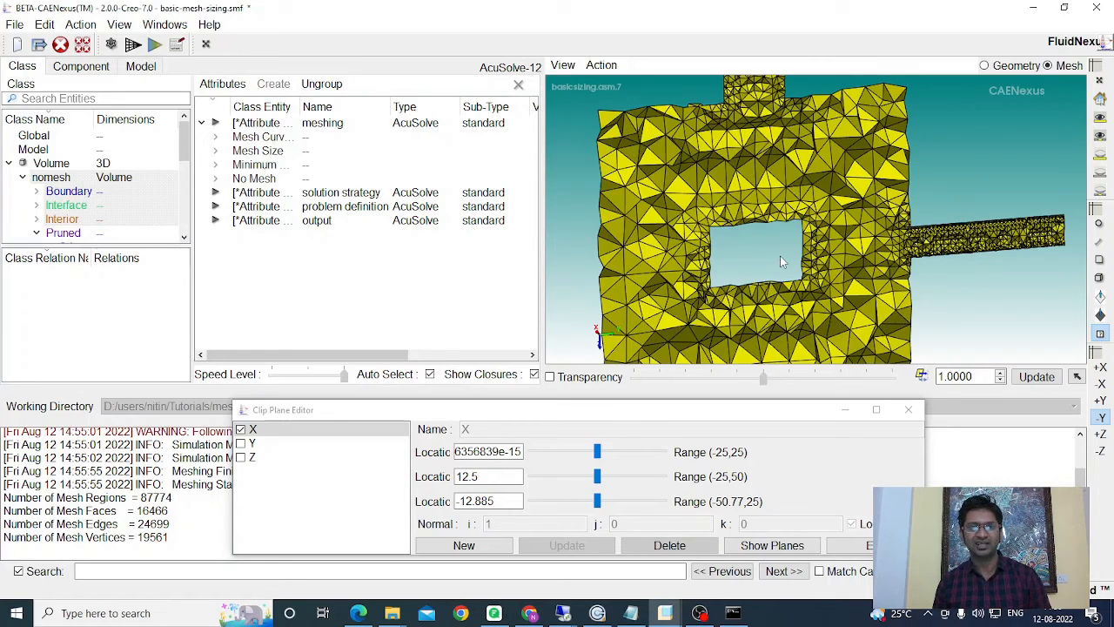
Step: Expand the No Mesh attributes, widen the class entity column and select the No_Mesh_Closure entry to check its assigned entity
{"action": "left_click", "coordinate": [215, 179]}
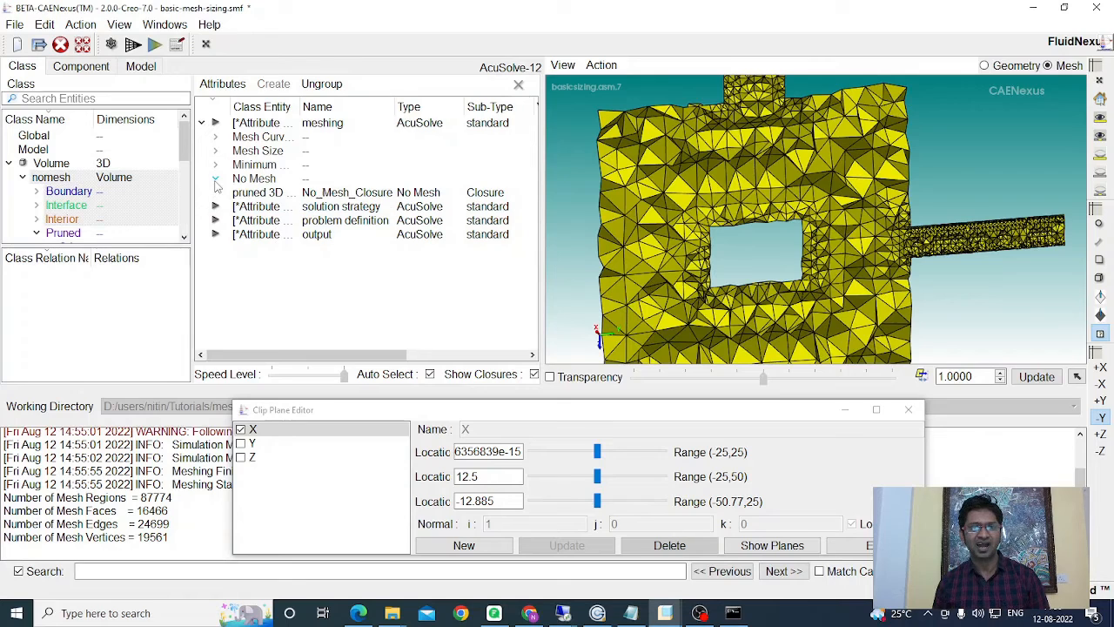
{"action": "left_click_drag", "start_coordinate": [299, 107], "coordinate": [370, 122]}
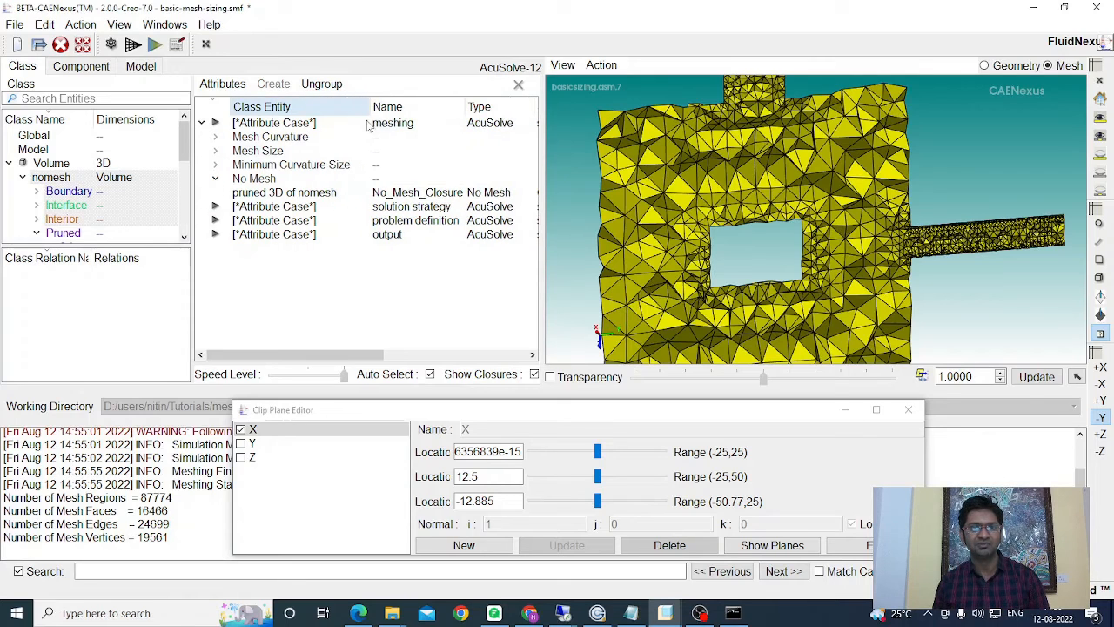
{"action": "left_click", "coordinate": [326, 192]}
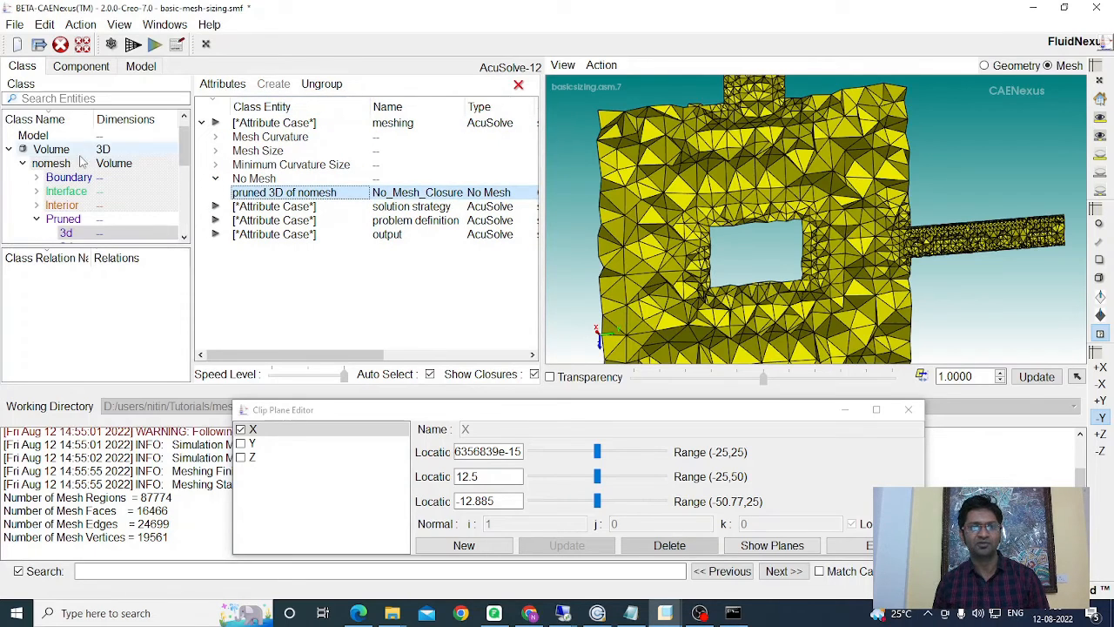
{"action": "left_click", "coordinate": [321, 196]}
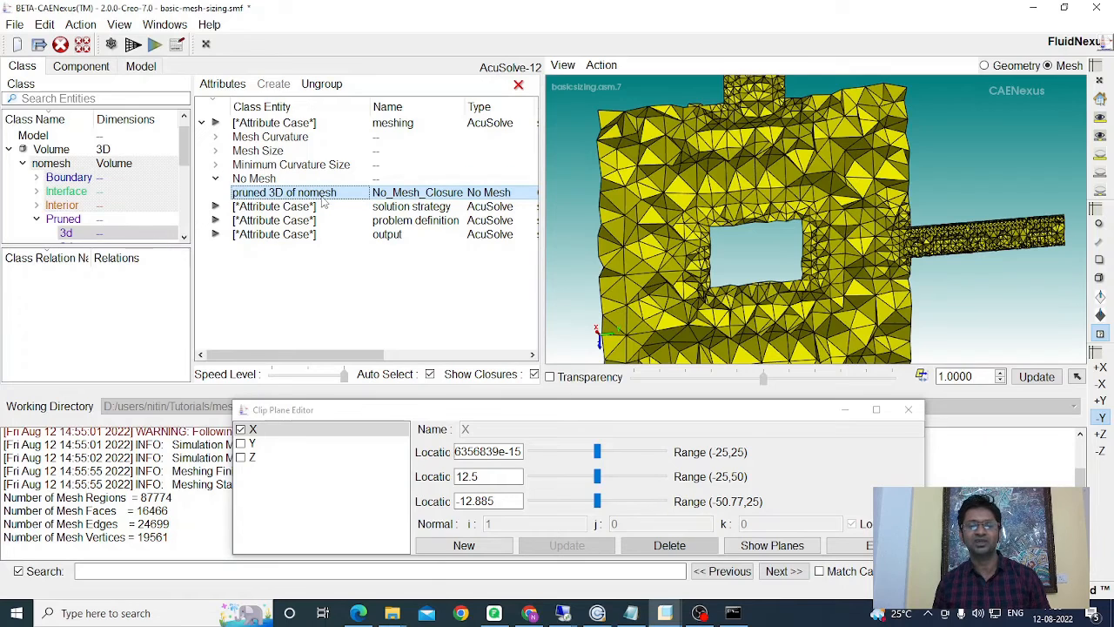